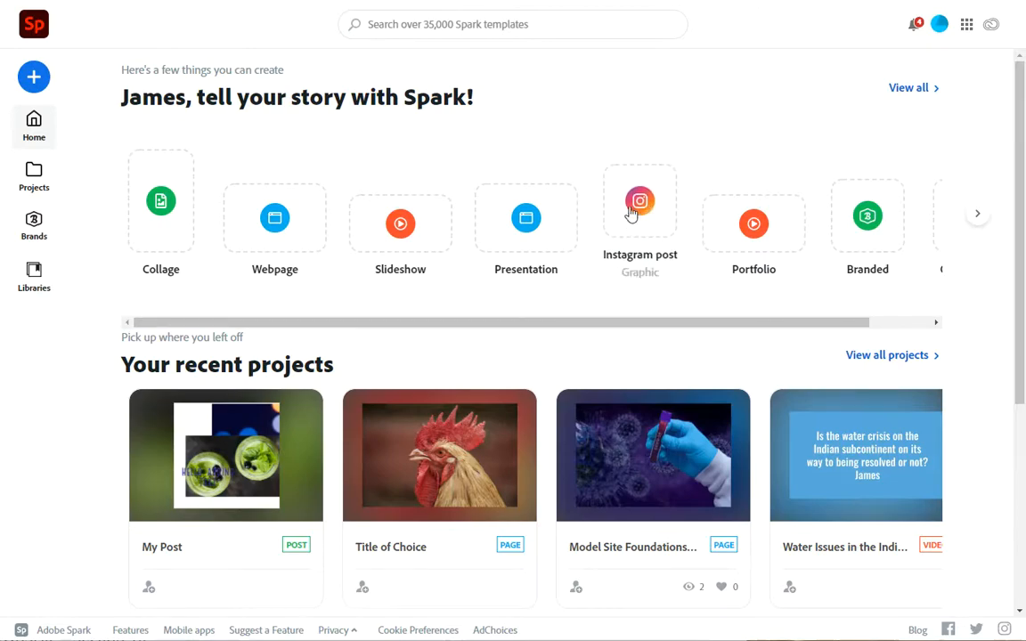
- Create an Instagram post graphic and apply the Rent Gym Equipment template to it
{"action": "left_click", "coordinate": [632, 210]}
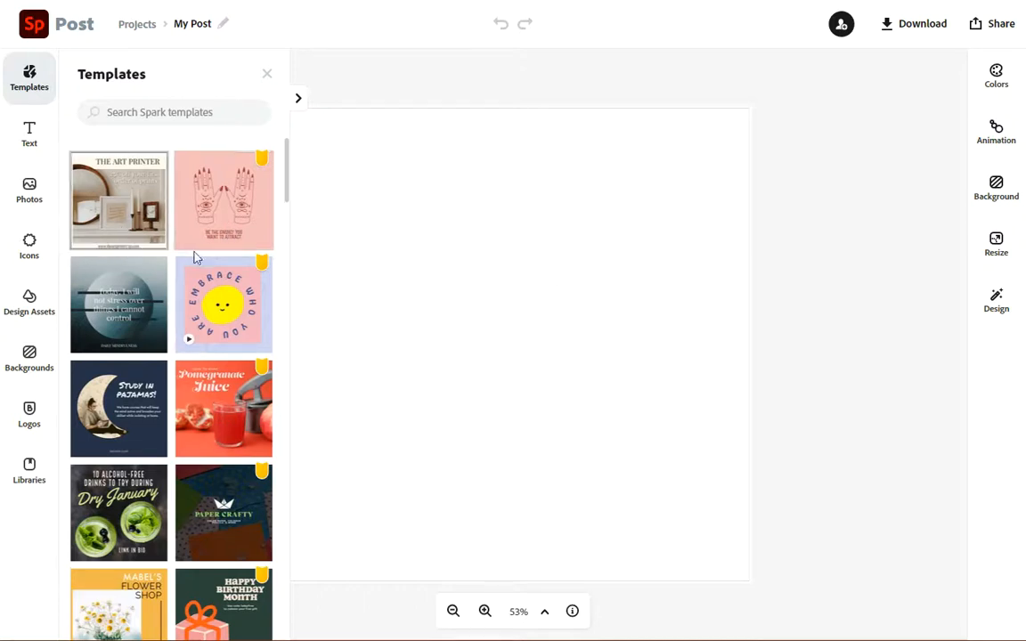
{"action": "scroll", "coordinate": [203, 323], "scroll_direction": "down", "scroll_amount": 4}
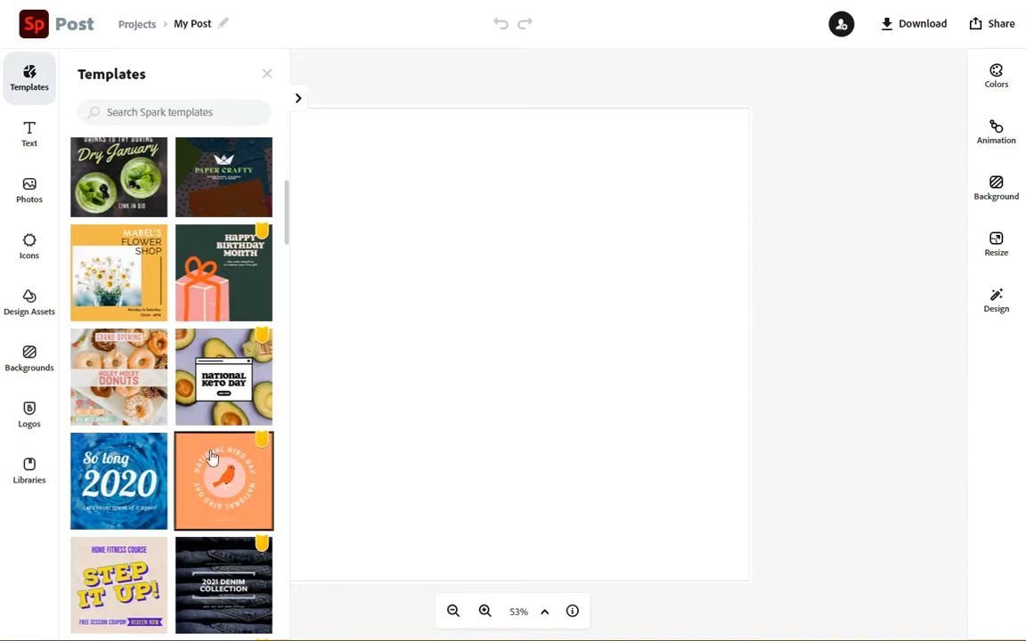
{"action": "scroll", "coordinate": [214, 450], "scroll_direction": "down", "scroll_amount": 2}
{"action": "scroll", "coordinate": [221, 472], "scroll_direction": "down", "scroll_amount": 4}
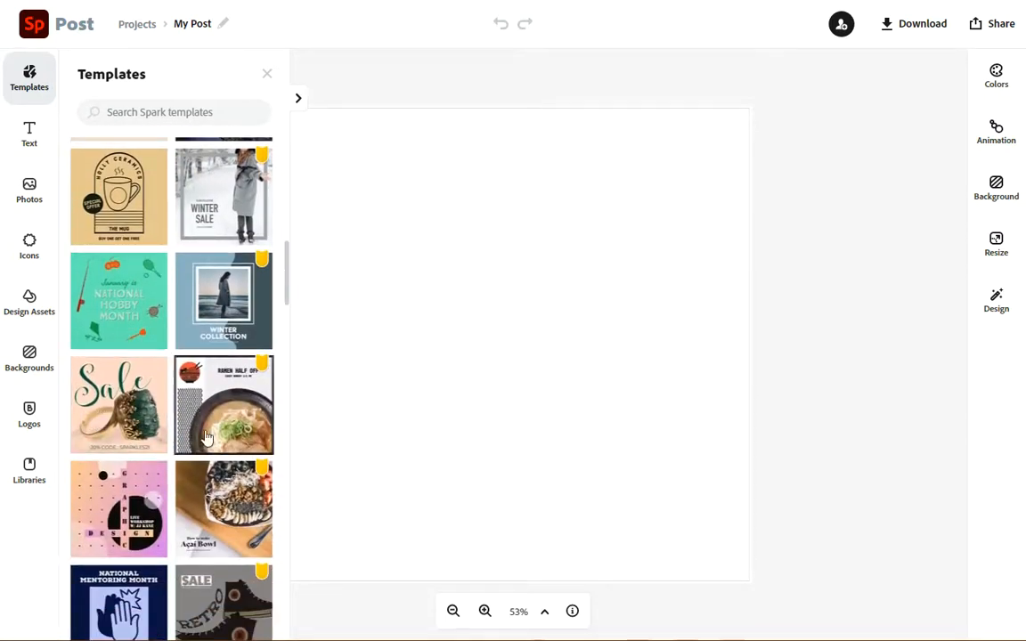
{"action": "scroll", "coordinate": [120, 507], "scroll_direction": "down", "scroll_amount": 5}
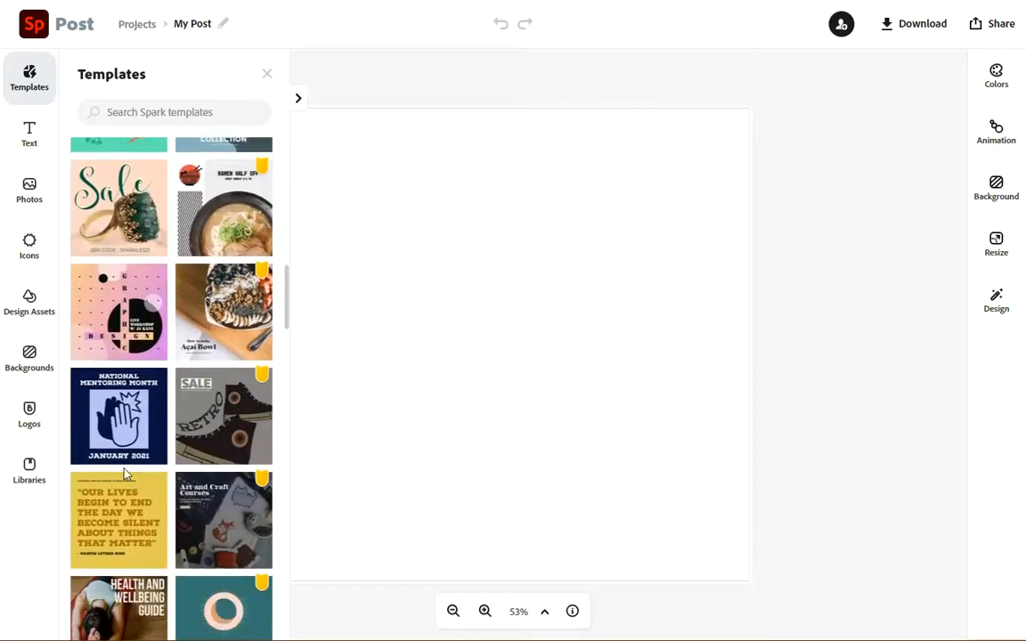
{"action": "scroll", "coordinate": [132, 475], "scroll_direction": "down", "scroll_amount": 4}
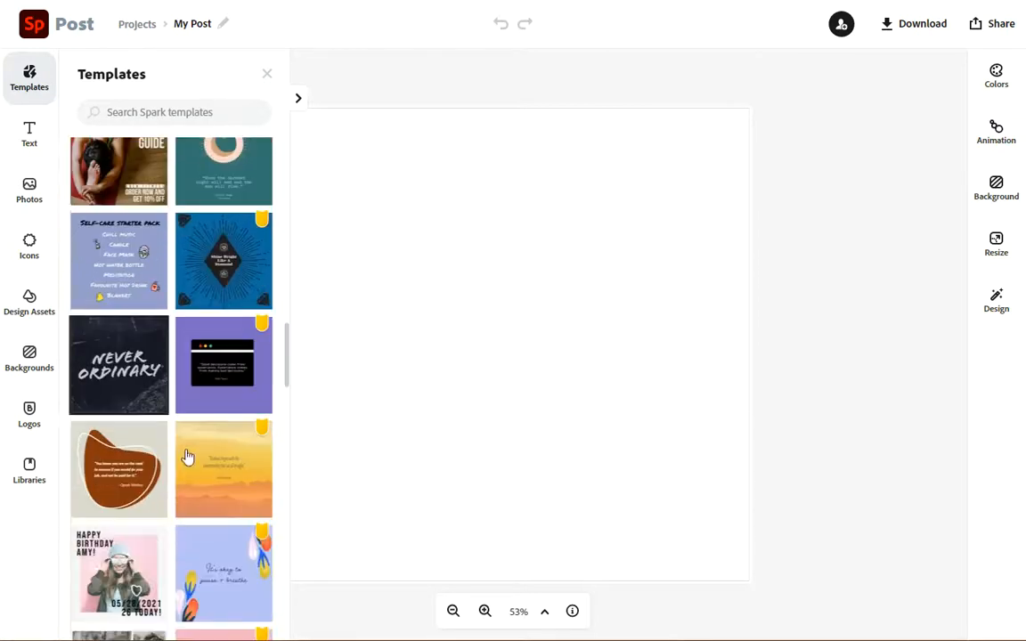
{"action": "scroll", "coordinate": [152, 470], "scroll_direction": "down", "scroll_amount": 2}
{"action": "scroll", "coordinate": [160, 503], "scroll_direction": "down", "scroll_amount": 3}
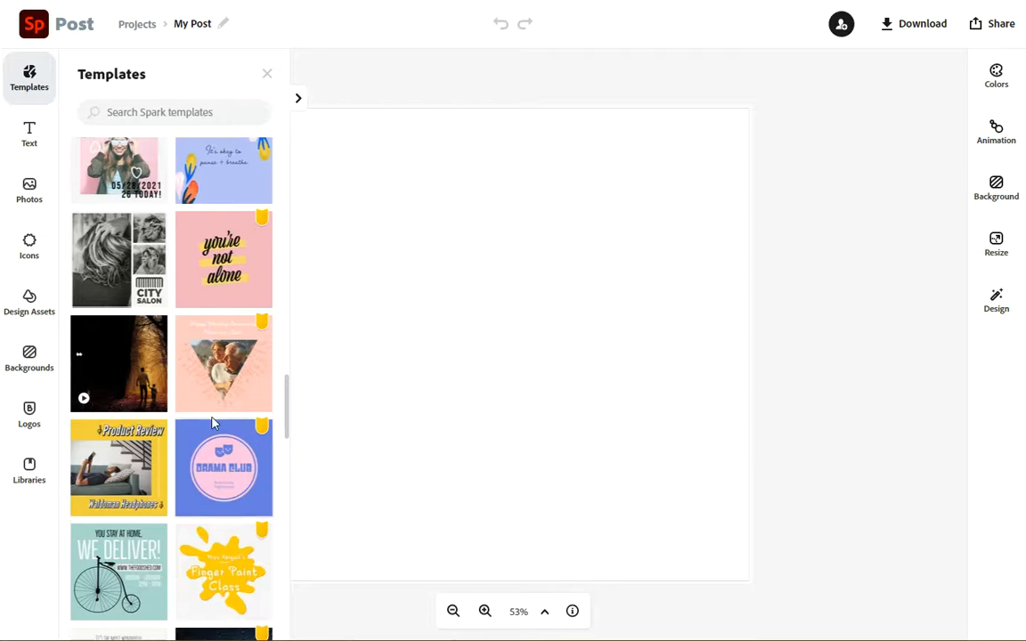
{"action": "scroll", "coordinate": [206, 431], "scroll_direction": "down", "scroll_amount": 1}
{"action": "scroll", "coordinate": [206, 431], "scroll_direction": "down", "scroll_amount": 5}
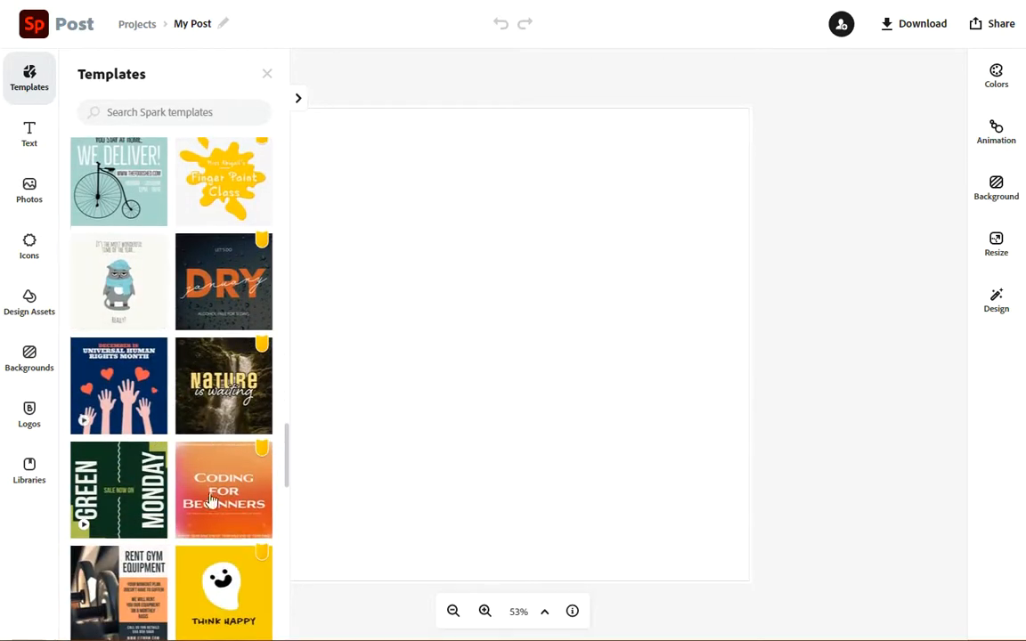
{"action": "scroll", "coordinate": [92, 341], "scroll_direction": "down", "scroll_amount": 2}
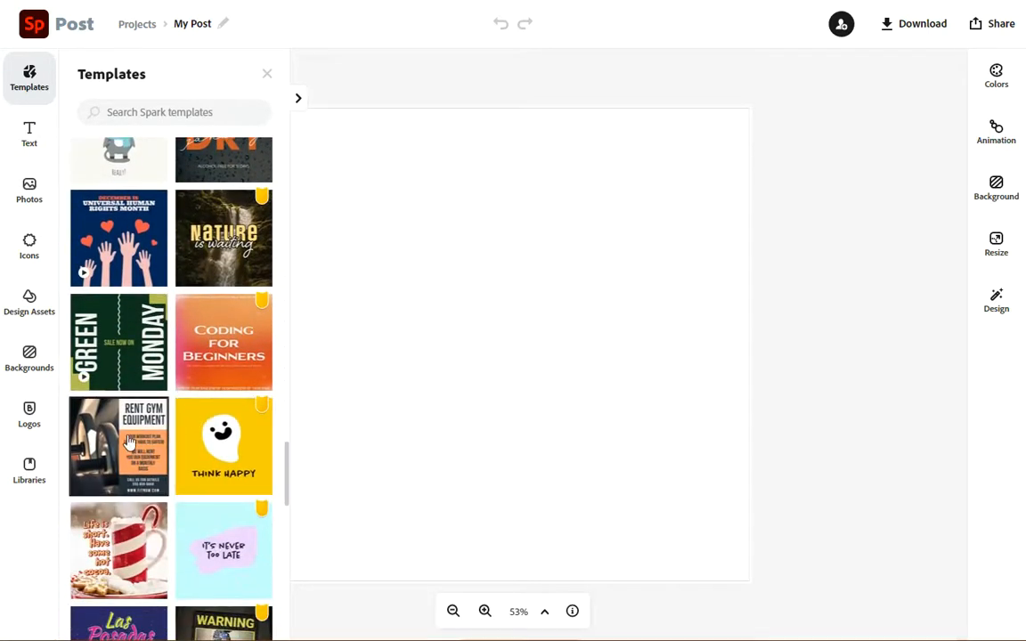
{"action": "left_click", "coordinate": [129, 442]}
{"action": "left_click", "coordinate": [700, 412]}
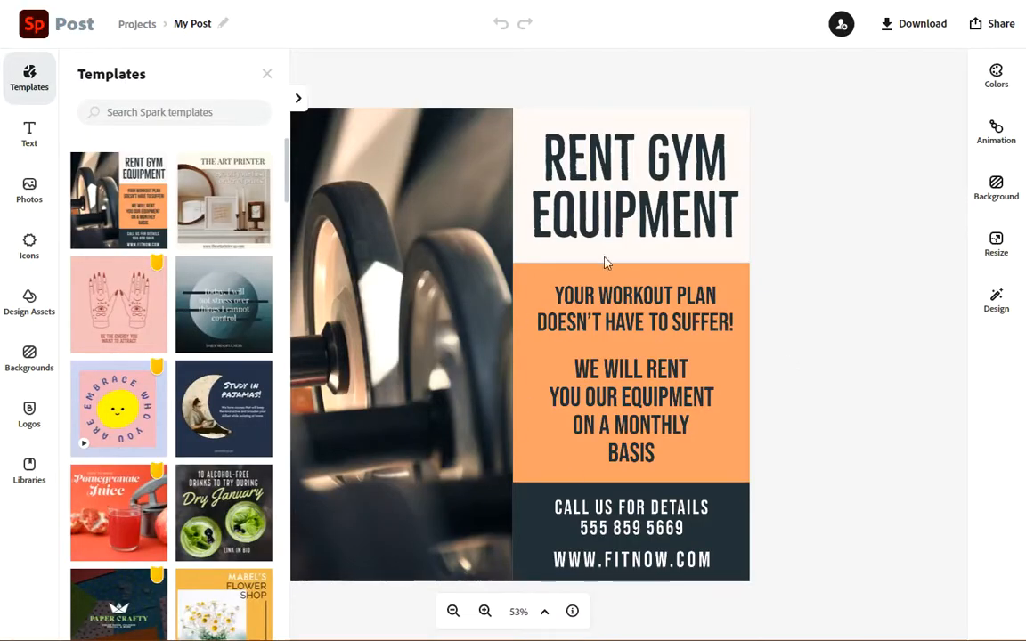
- Raise the boundary between the orange and dark sections slightly to enlarge the contact section
{"action": "left_click", "coordinate": [554, 342]}
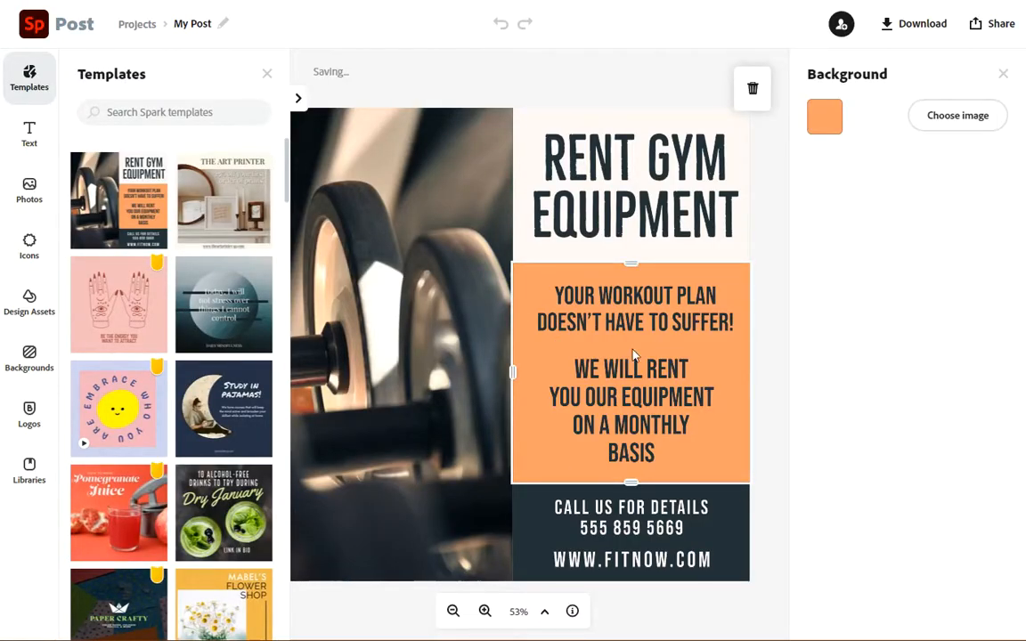
{"action": "left_click", "coordinate": [608, 153]}
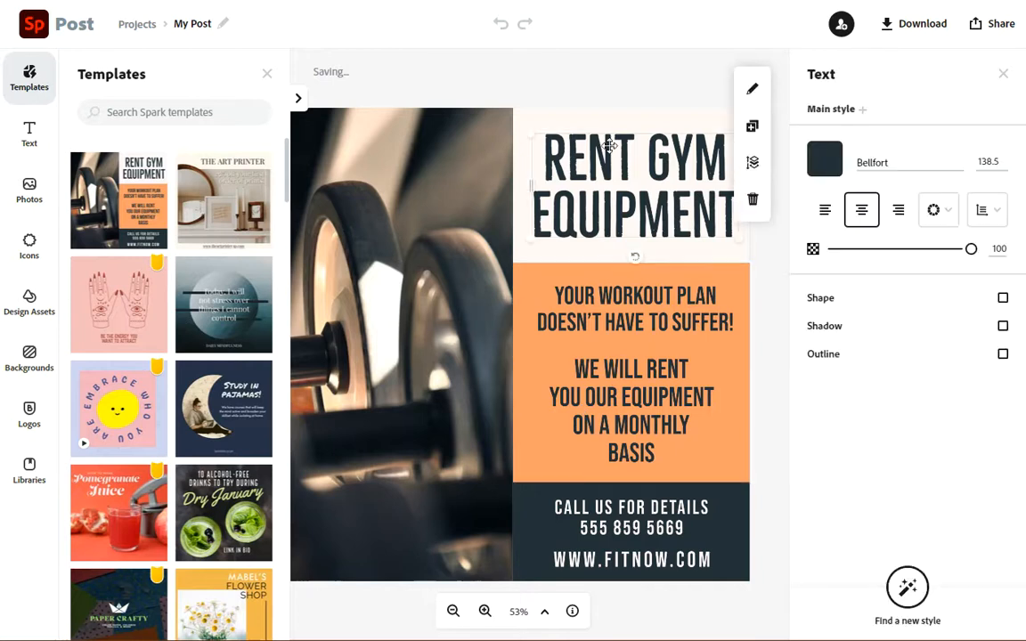
{"action": "left_click", "coordinate": [435, 301]}
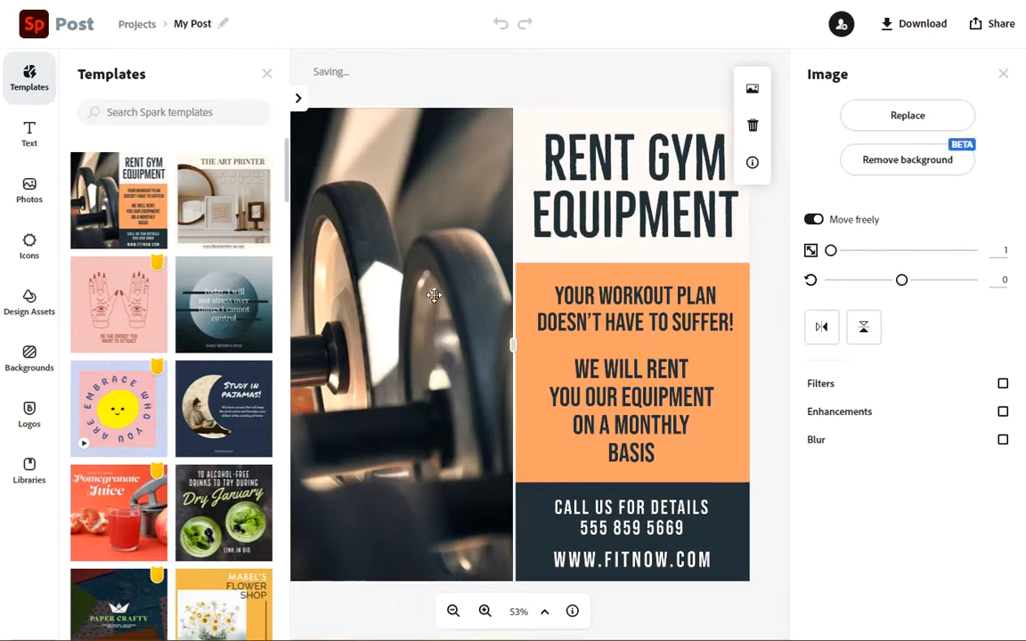
{"action": "left_click", "coordinate": [611, 490]}
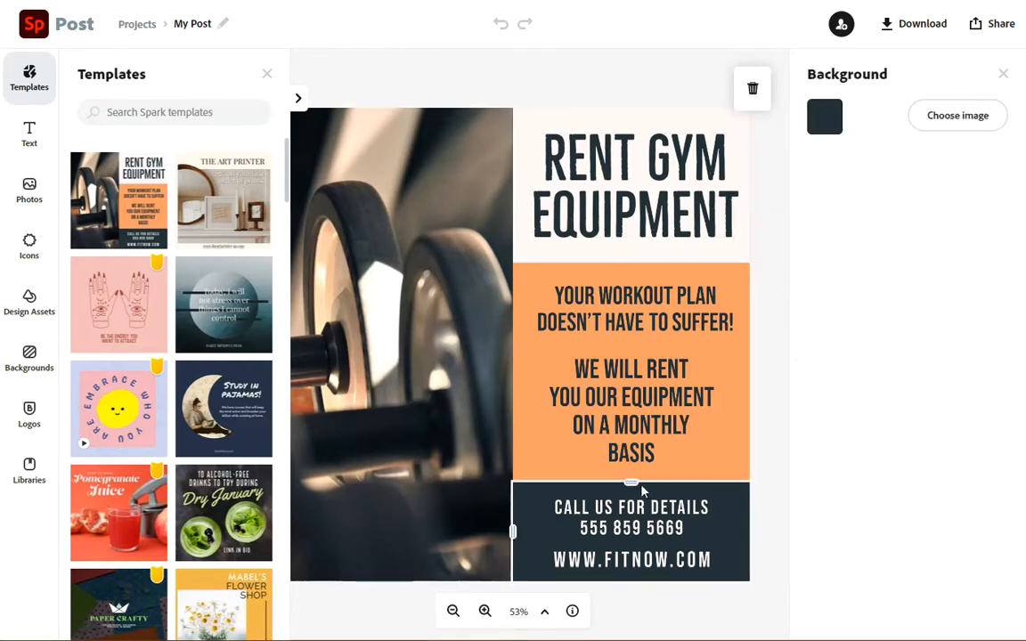
{"action": "mouse_move", "coordinate": [631, 482]}
{"action": "left_mouse_down"}
{"action": "mouse_move", "coordinate": [631, 396]}
{"action": "mouse_move", "coordinate": [630, 464]}
{"action": "left_mouse_up"}
- Select each of the template's text blocks in turn to inspect their styles
{"action": "left_click", "coordinate": [625, 514]}
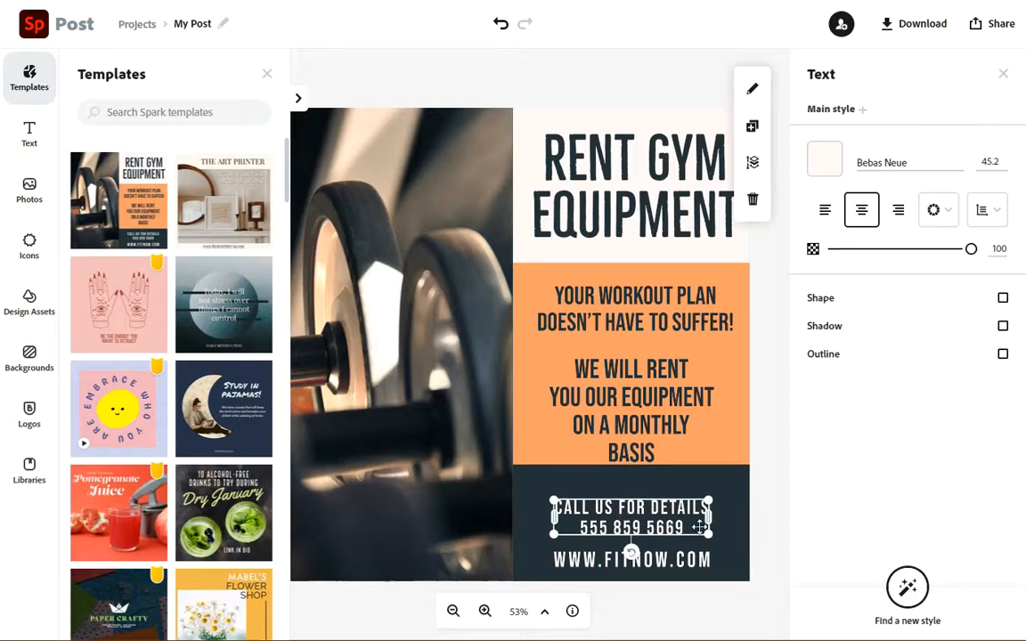
{"action": "left_click", "coordinate": [674, 559]}
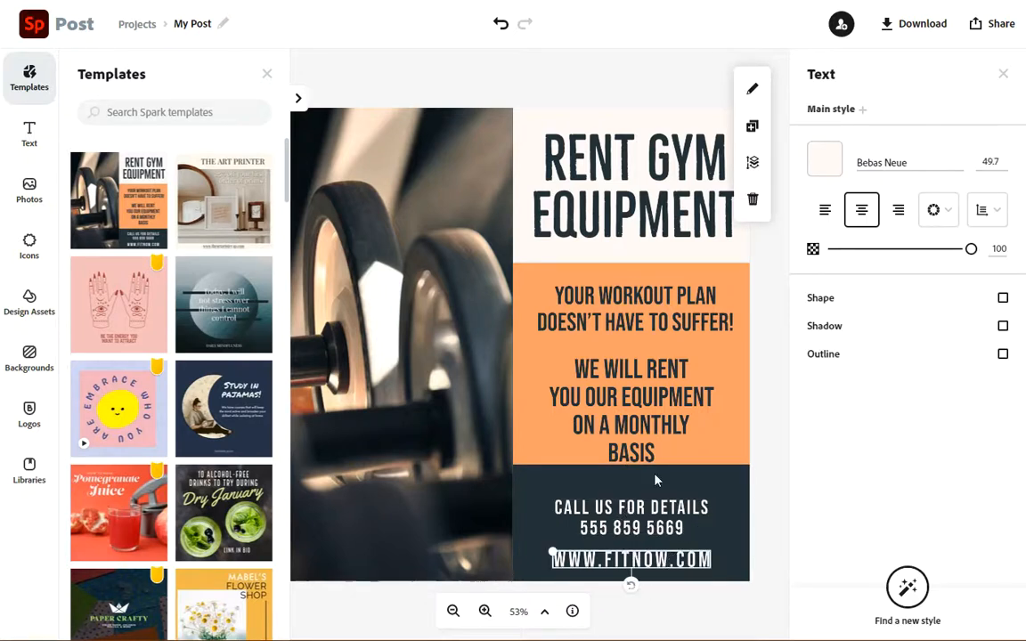
{"action": "left_click", "coordinate": [644, 406]}
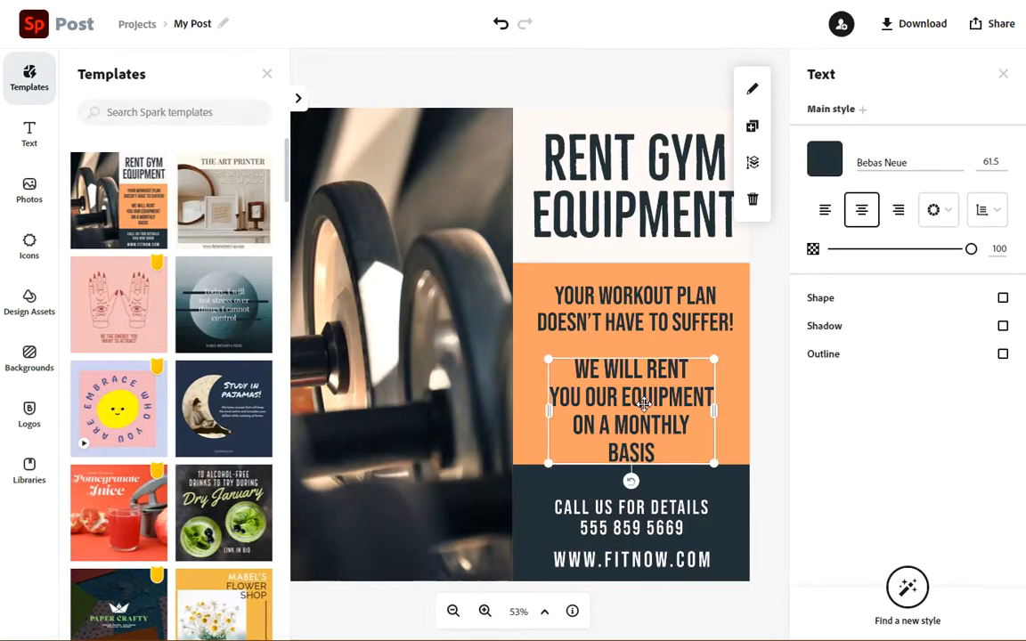
{"action": "left_click", "coordinate": [638, 295]}
{"action": "left_click", "coordinate": [644, 215]}
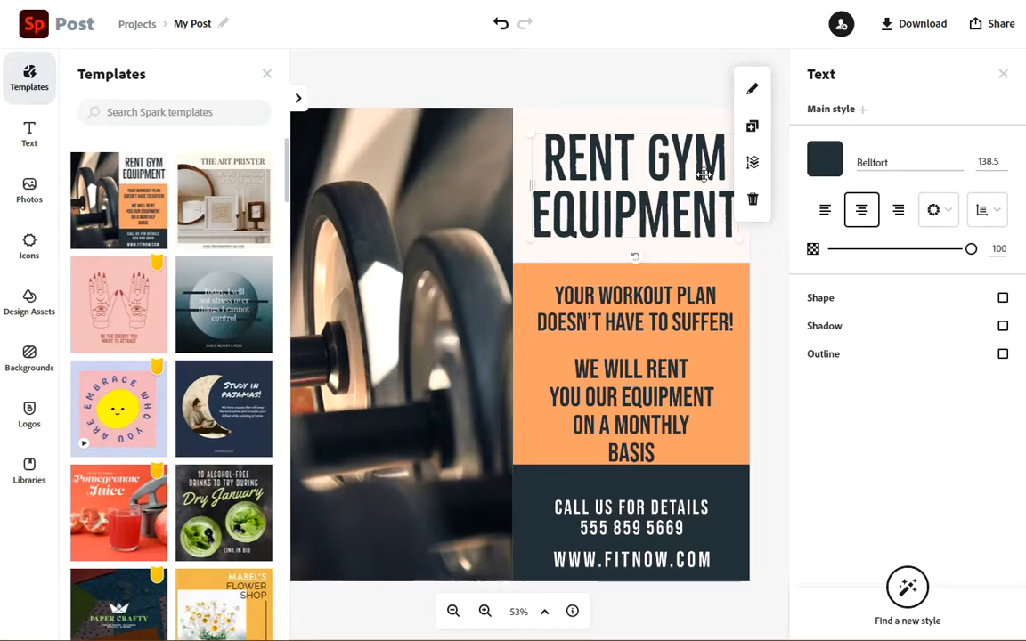
- Add a new text box reading "Make your own" and move it up over the photo
{"action": "left_click", "coordinate": [31, 134]}
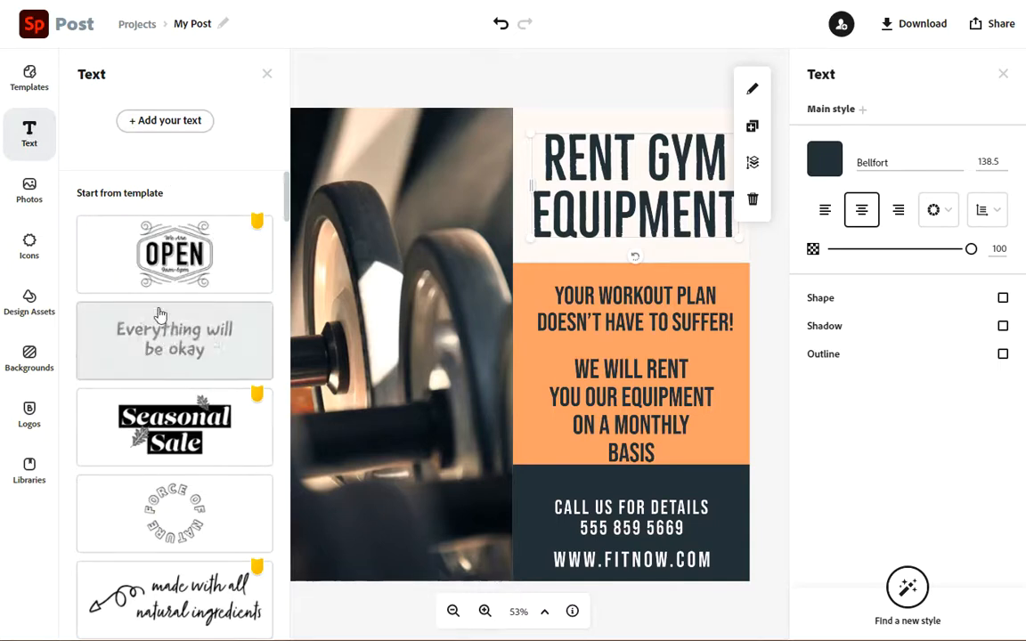
{"action": "left_click", "coordinate": [170, 122]}
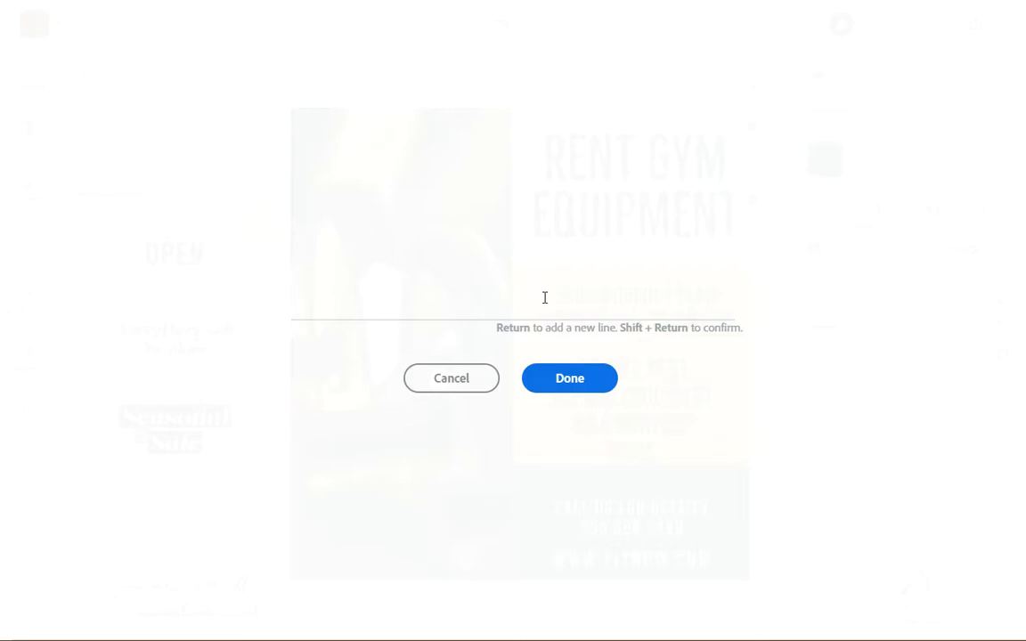
{"action": "type", "text": "Make "}
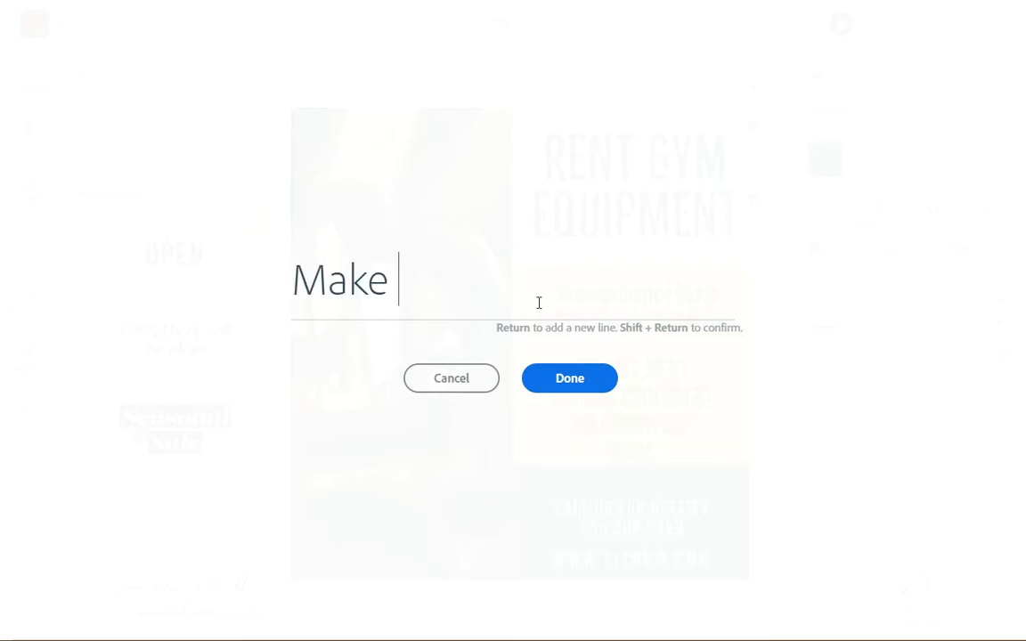
{"action": "type", "text": "your own"}
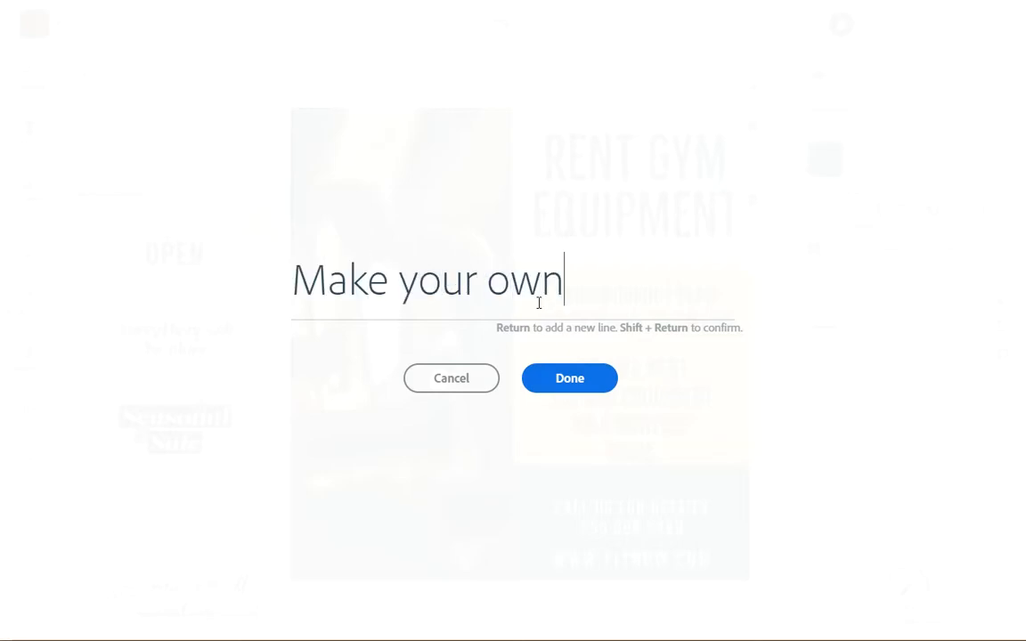
{"action": "left_click", "coordinate": [576, 378]}
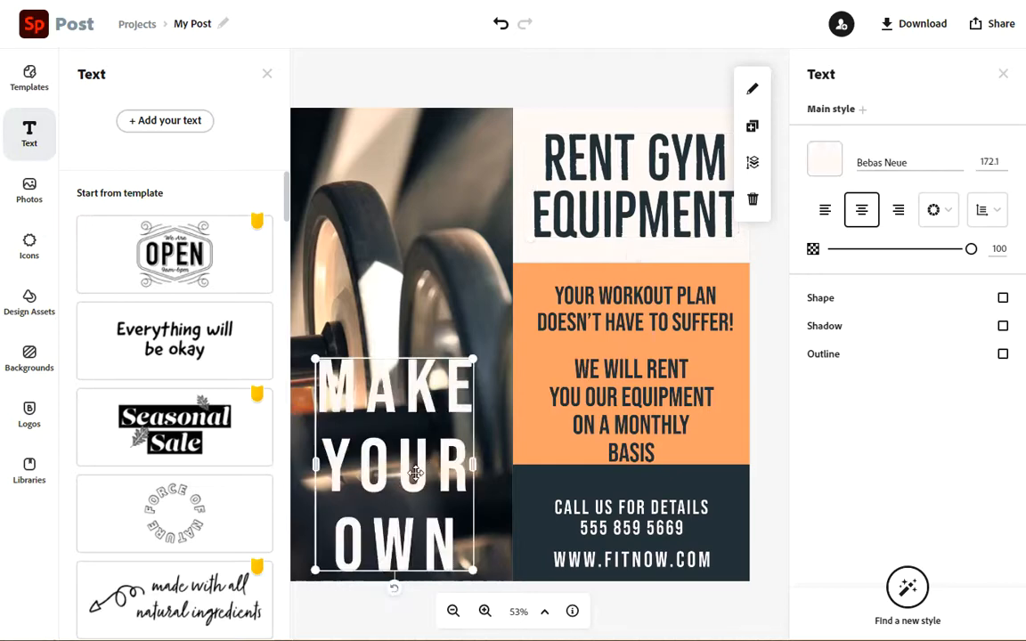
{"action": "left_click_drag", "start_coordinate": [403, 478], "coordinate": [414, 356]}
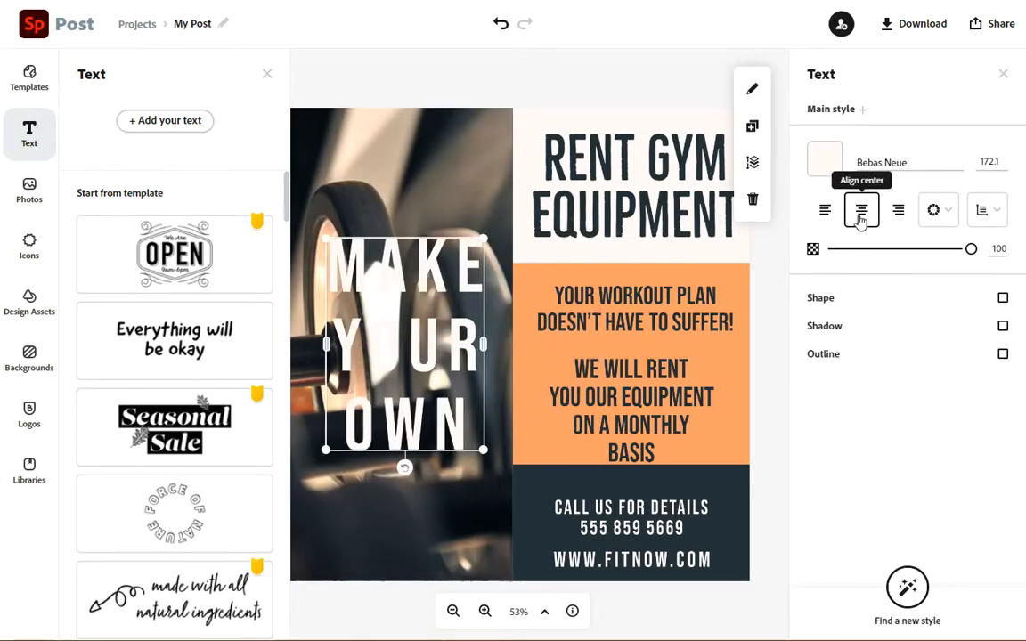
{"action": "left_click", "coordinate": [826, 214]}
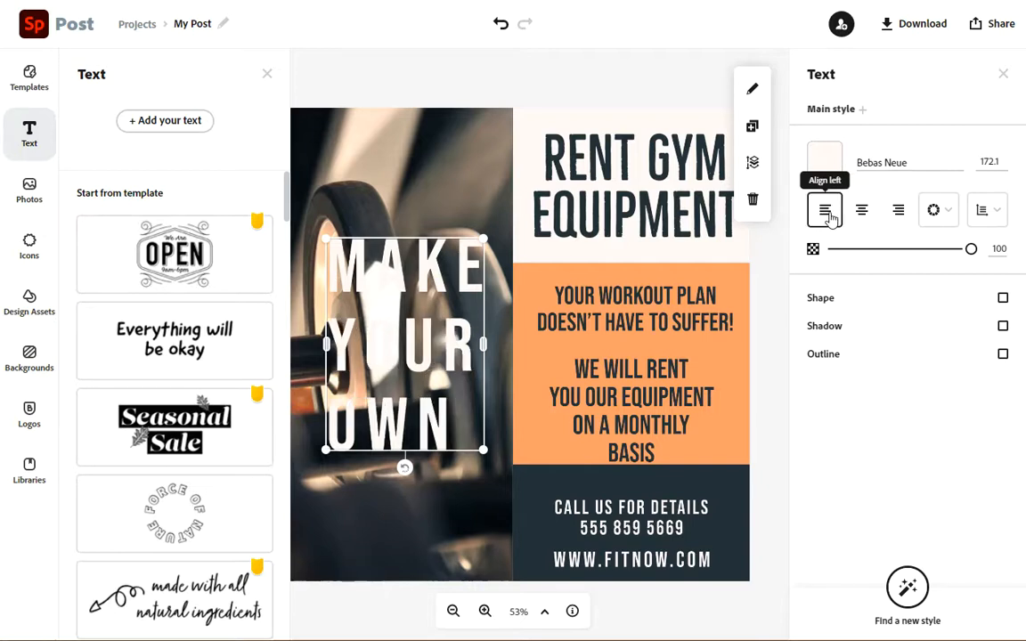
{"action": "left_click", "coordinate": [896, 213]}
{"action": "left_click", "coordinate": [863, 214]}
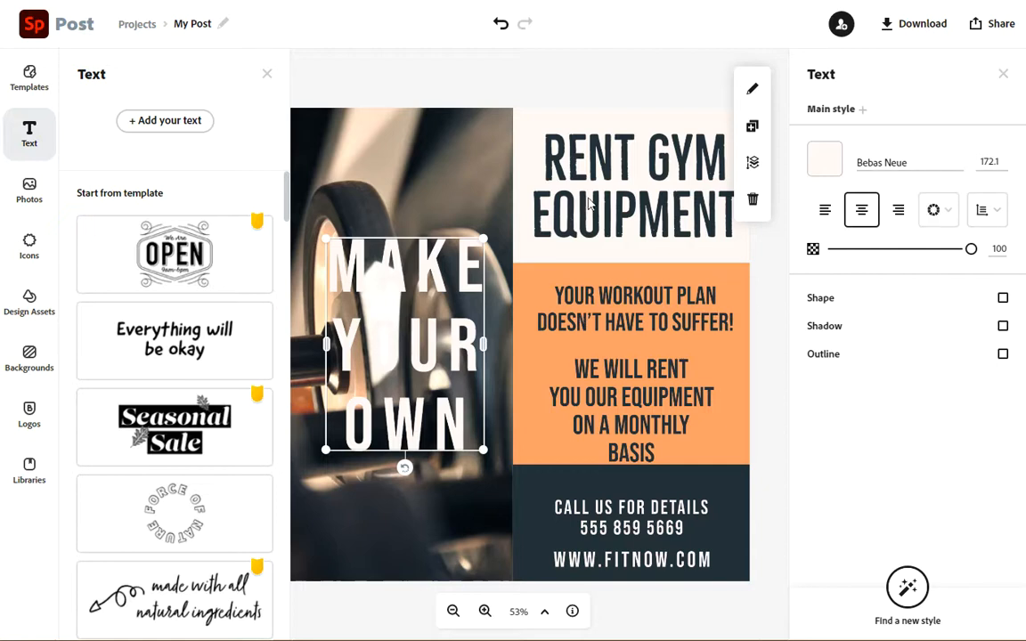
- Colour the new text #E62E60 and widen its box so it stretches into the right panel
{"action": "left_click", "coordinate": [821, 164]}
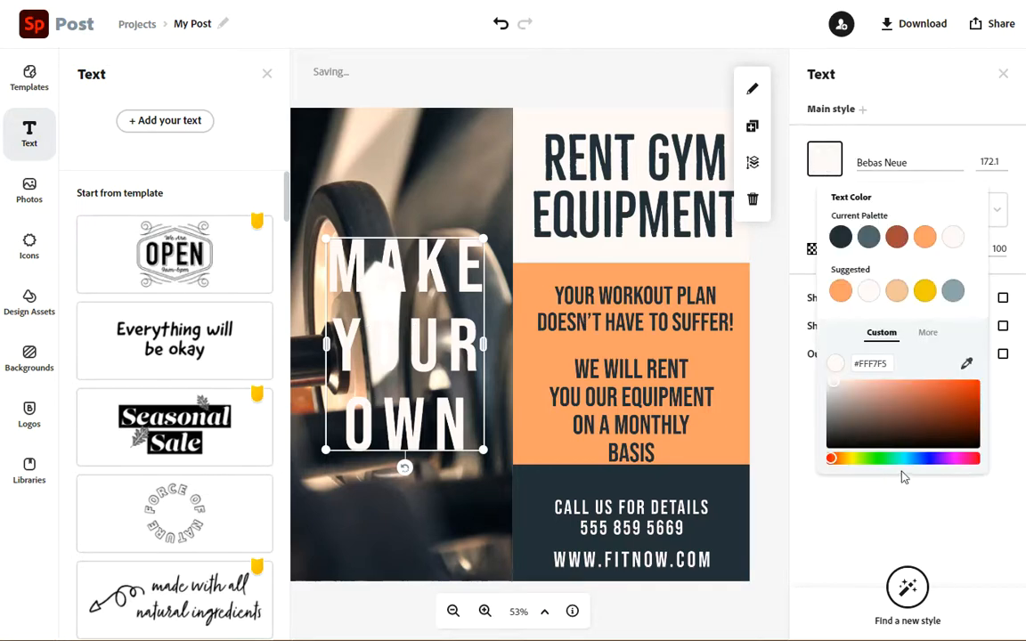
{"action": "left_click", "coordinate": [972, 457]}
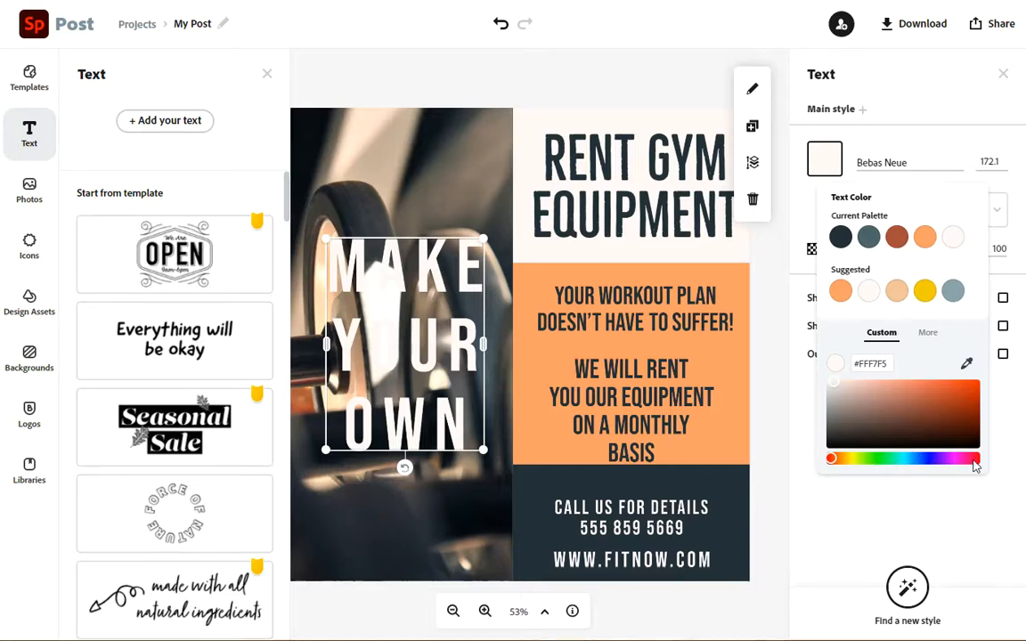
{"action": "left_click", "coordinate": [947, 388]}
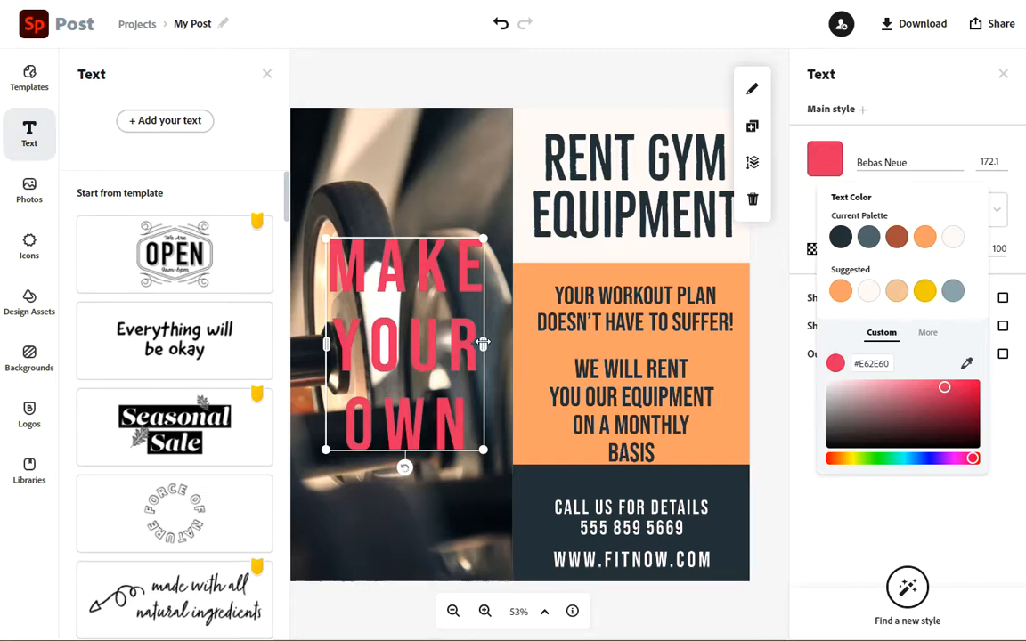
{"action": "left_click_drag", "start_coordinate": [483, 343], "coordinate": [661, 304]}
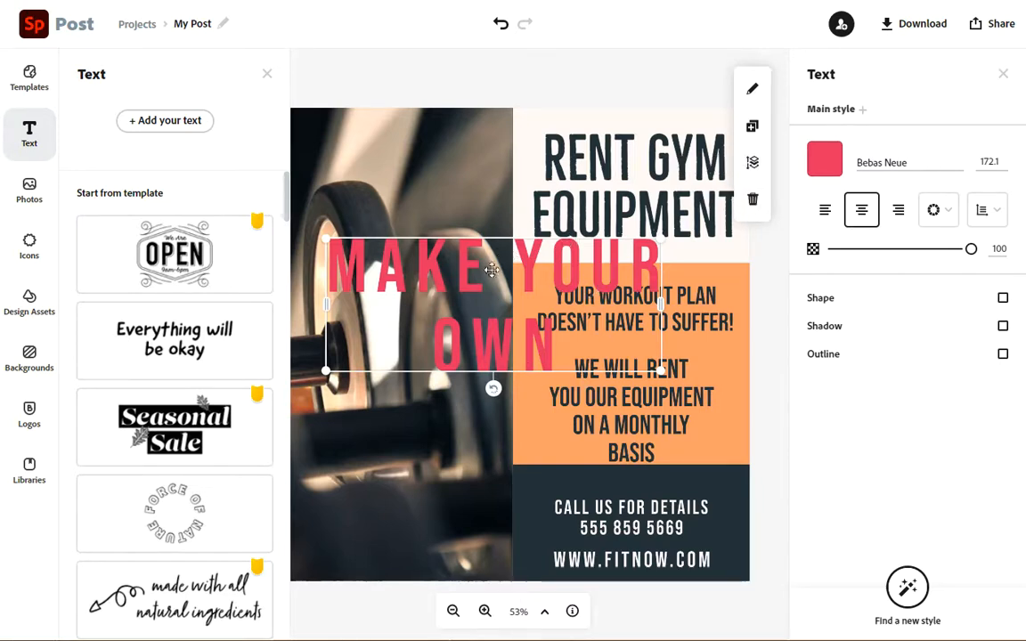
- Send the "Make your own" text to the bottom of the layer order
{"action": "left_click", "coordinate": [754, 166]}
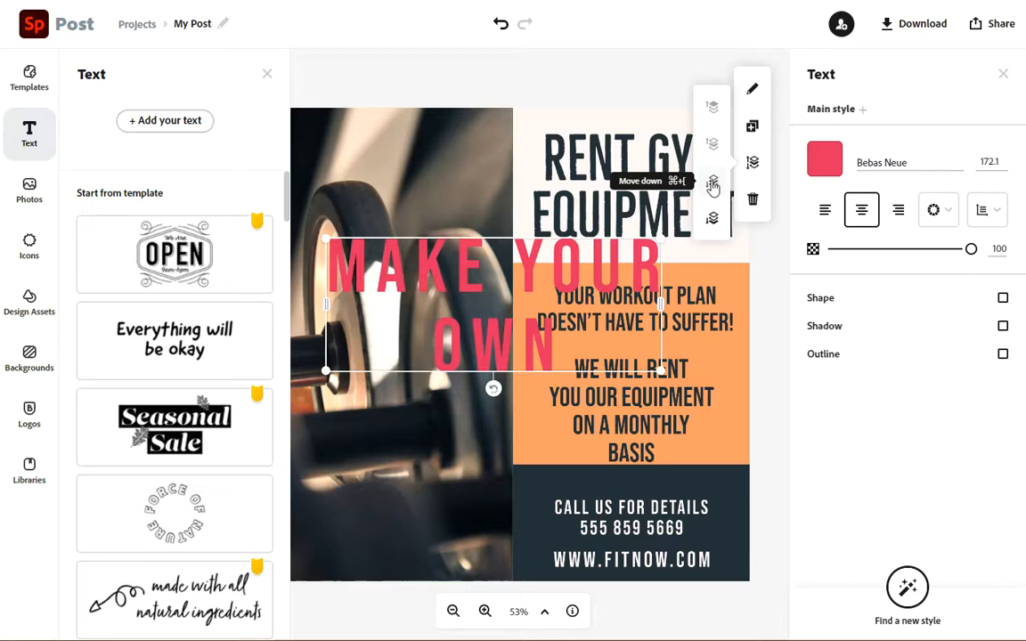
{"action": "left_click", "coordinate": [712, 184]}
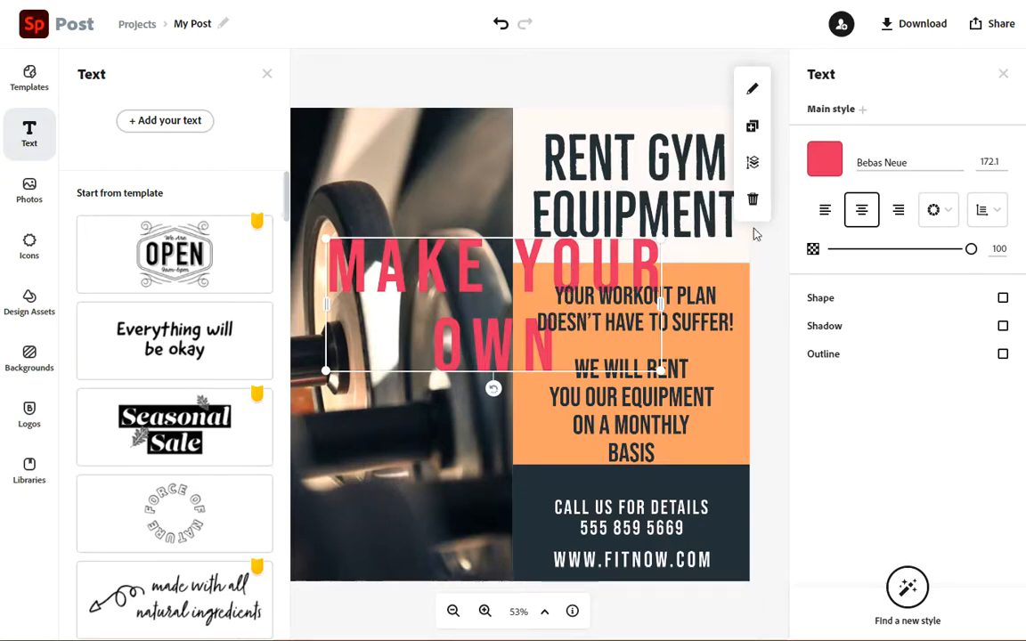
{"action": "left_click", "coordinate": [752, 162]}
{"action": "left_click", "coordinate": [714, 182]}
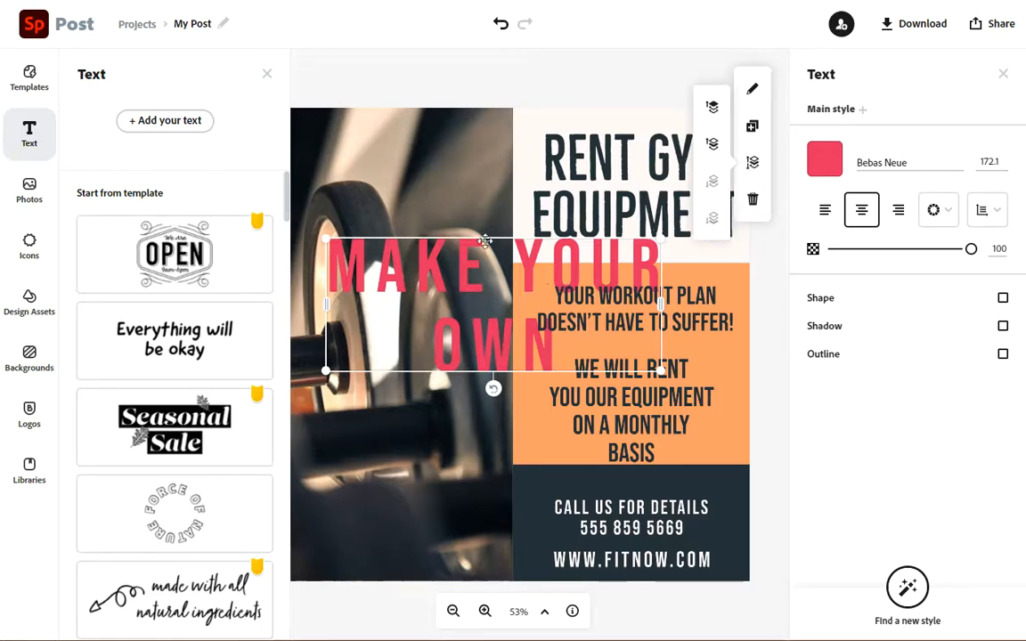
{"action": "left_click", "coordinate": [714, 108]}
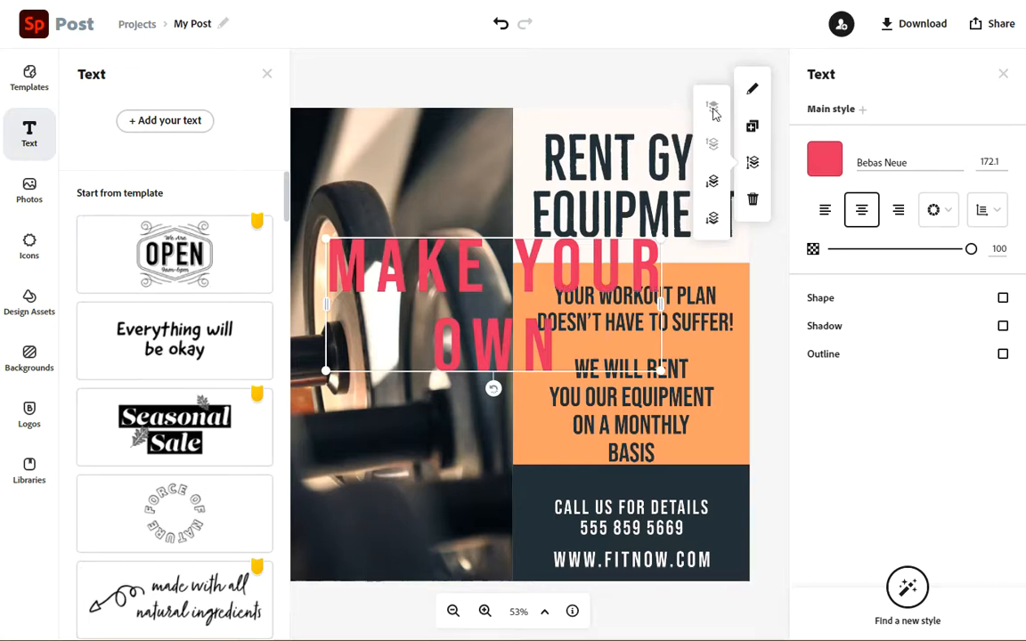
{"action": "left_click", "coordinate": [713, 219]}
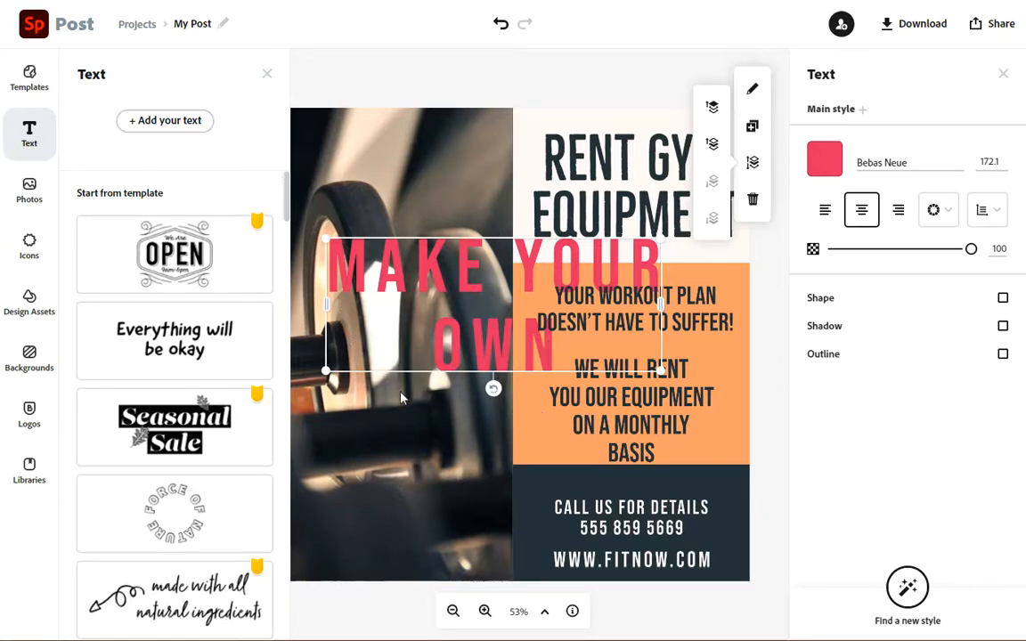
- Open the dialog for inviting collaborators to the post
{"action": "left_click", "coordinate": [842, 28]}
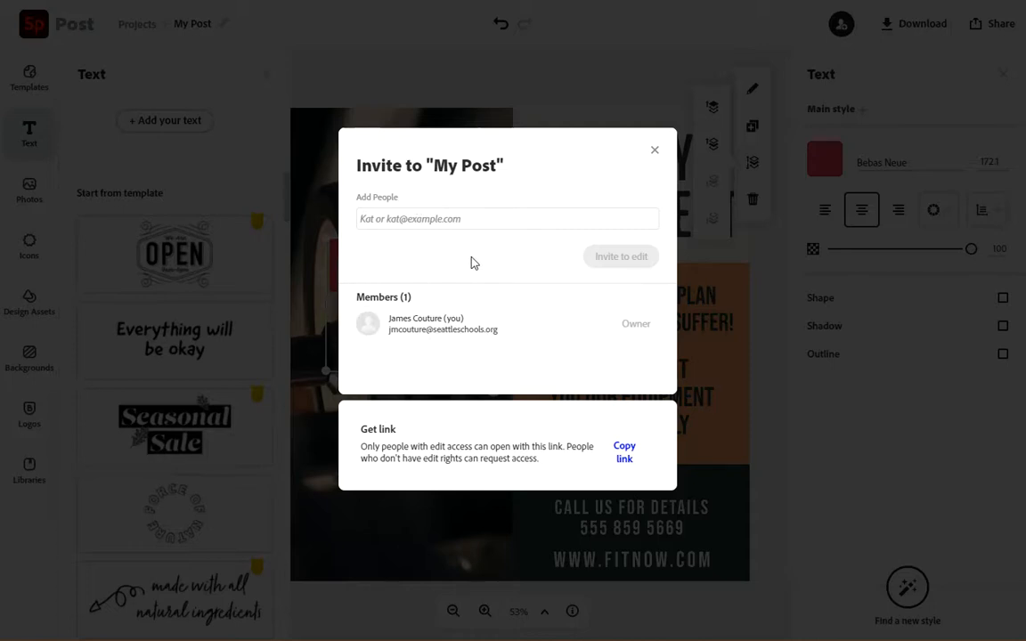
- Close the invite dialog and return to the Spark home page
{"action": "left_click", "coordinate": [655, 152]}
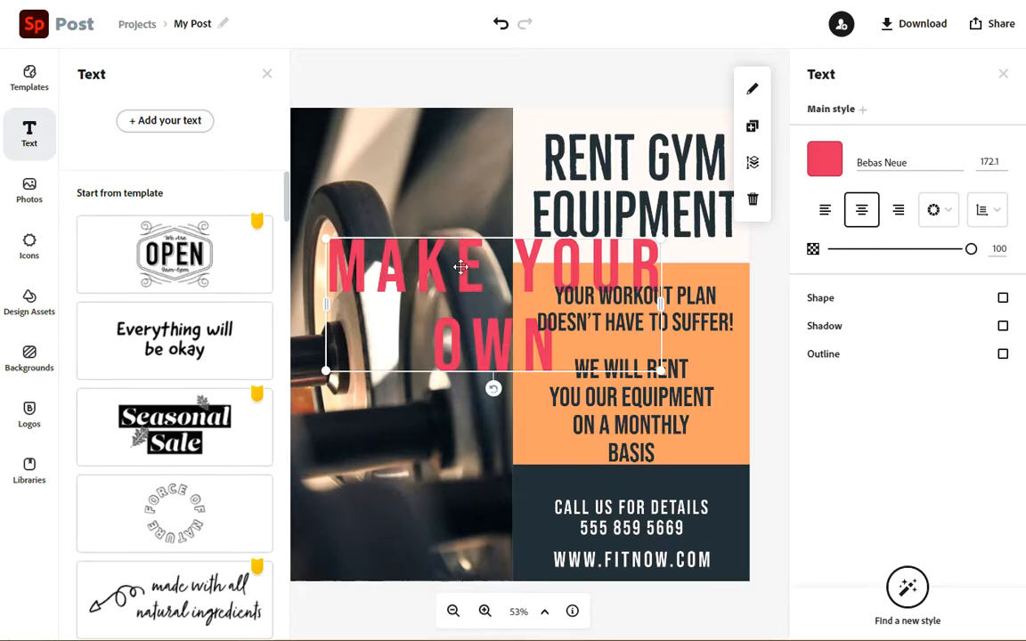
{"action": "left_click", "coordinate": [37, 40]}
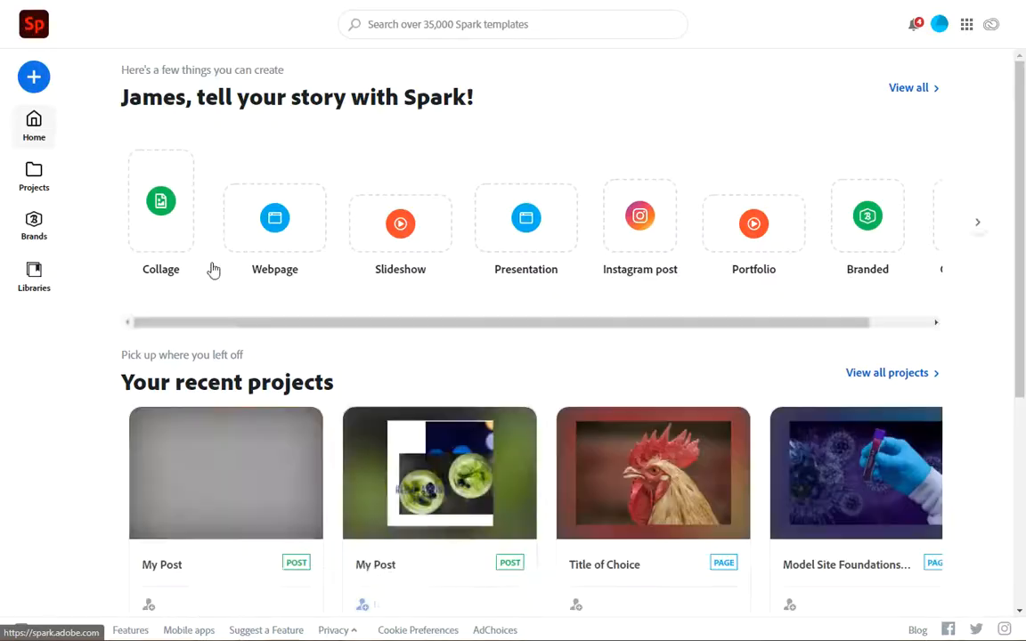
- Browse through the recent projects carousel on the home page
{"action": "mouse_move", "coordinate": [229, 542]}
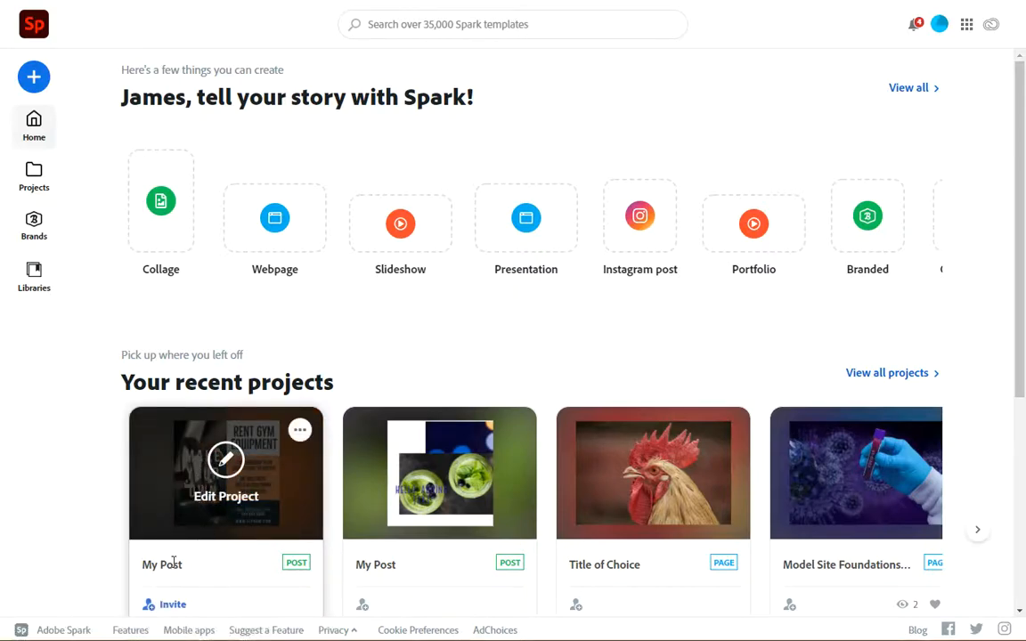
{"action": "scroll", "coordinate": [214, 525], "scroll_direction": "down", "scroll_amount": 1}
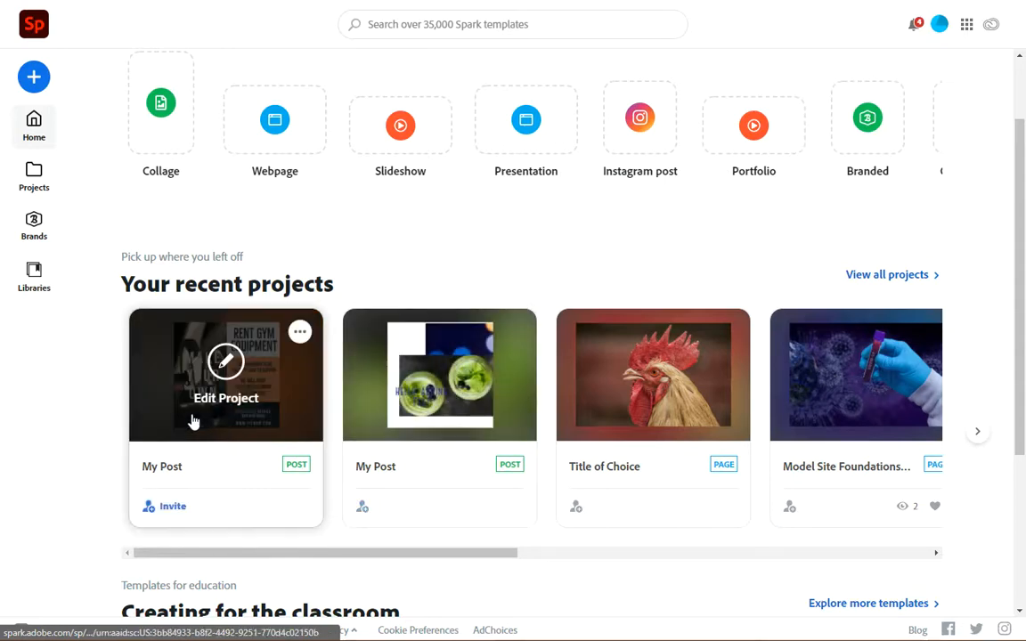
{"action": "left_click", "coordinate": [980, 435]}
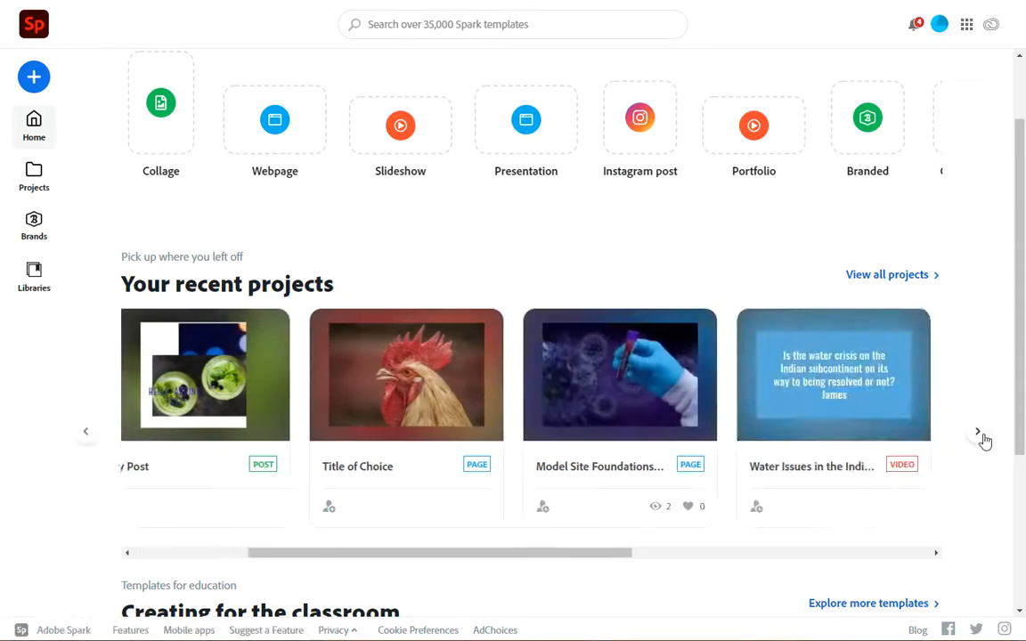
{"action": "left_click", "coordinate": [979, 435]}
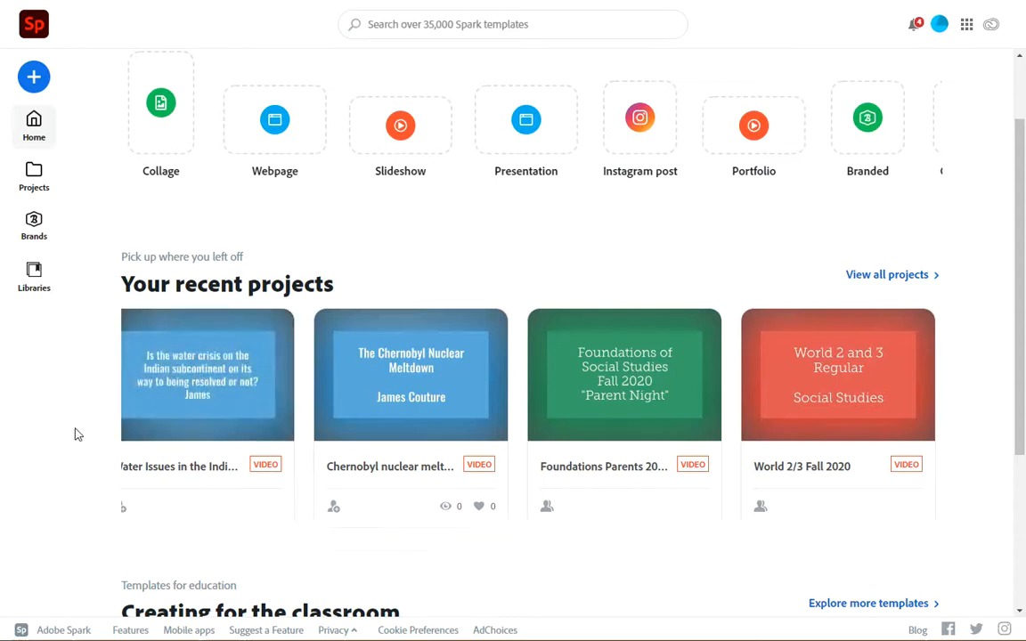
{"action": "left_click", "coordinate": [79, 434]}
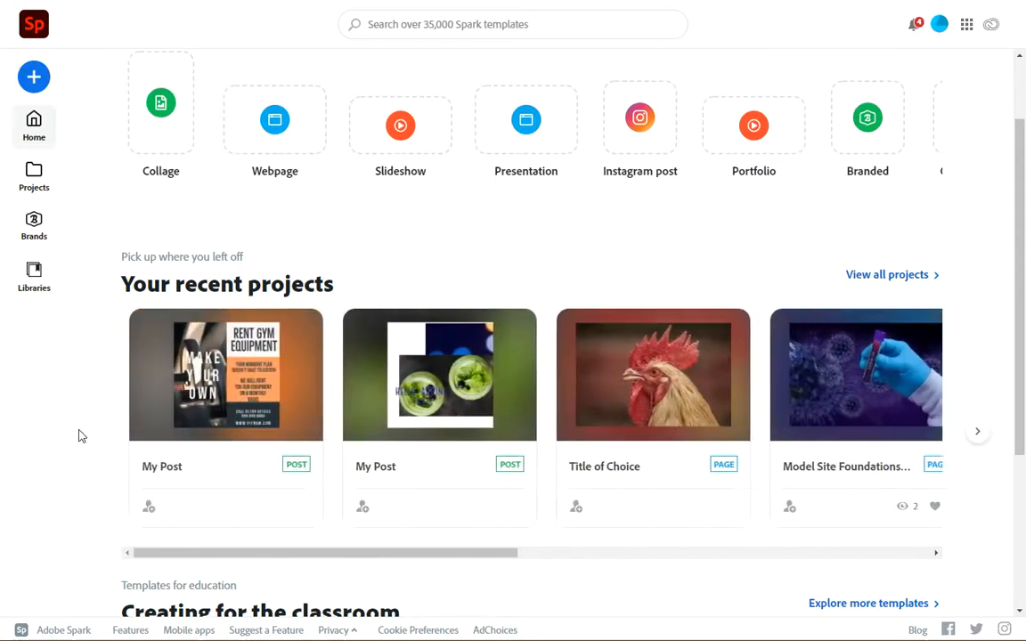